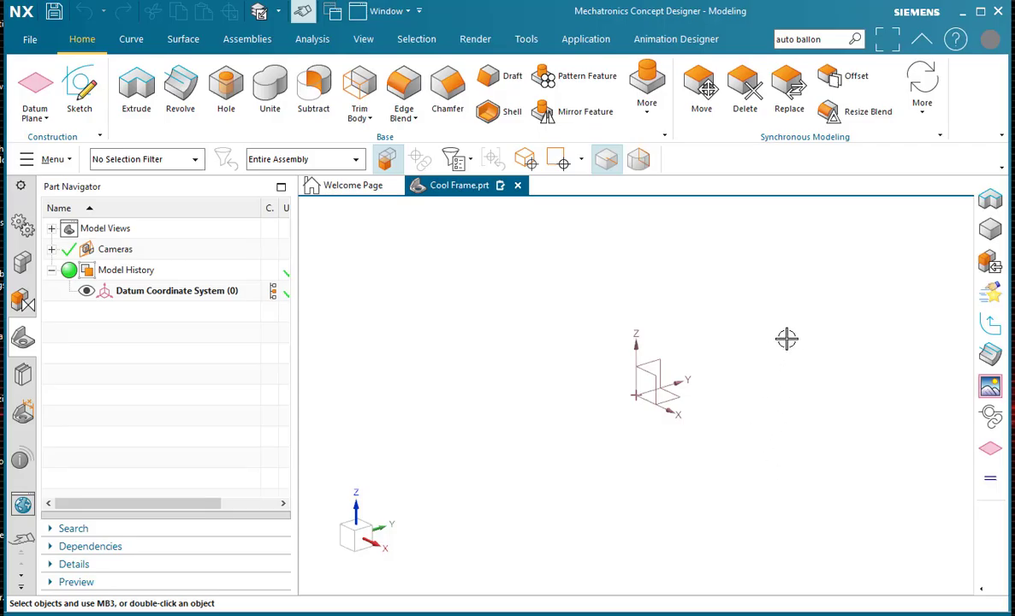
# - Switch the Cool Frame part into the Structure Designer application from the Application tab's More list
pyautogui.moveTo(786, 341)
pyautogui.keyDown('shift'); pyautogui.mouseDown(button='middle')
pyautogui.moveTo(773, 385)
pyautogui.moveTo(685, 423)
pyautogui.moveTo(661, 414)
pyautogui.mouseUp(button='middle'); pyautogui.keyUp('shift')
pyautogui.click(585, 38)
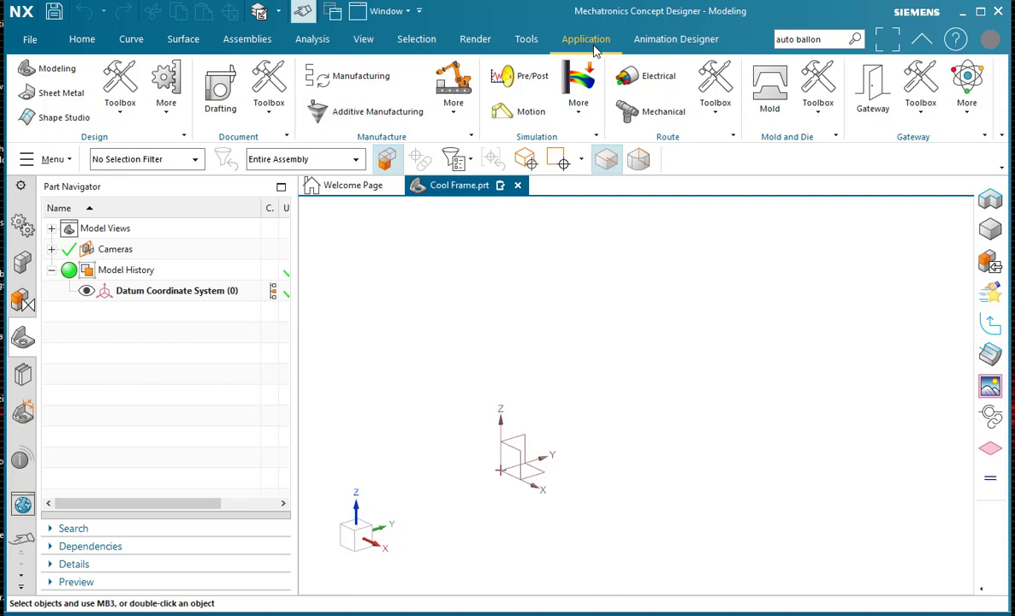
pyautogui.click(166, 103)
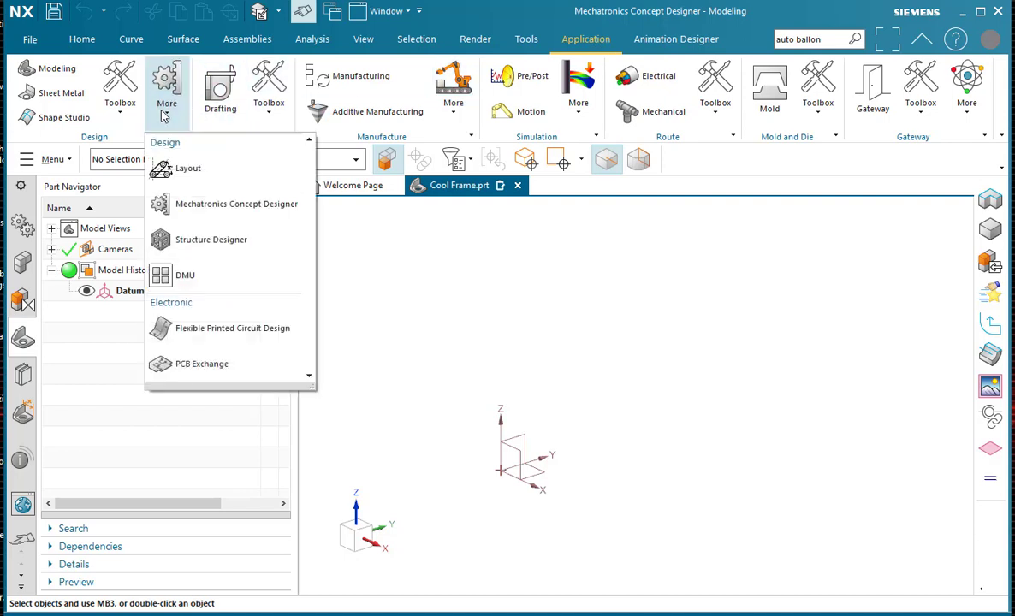
pyautogui.click(207, 244)
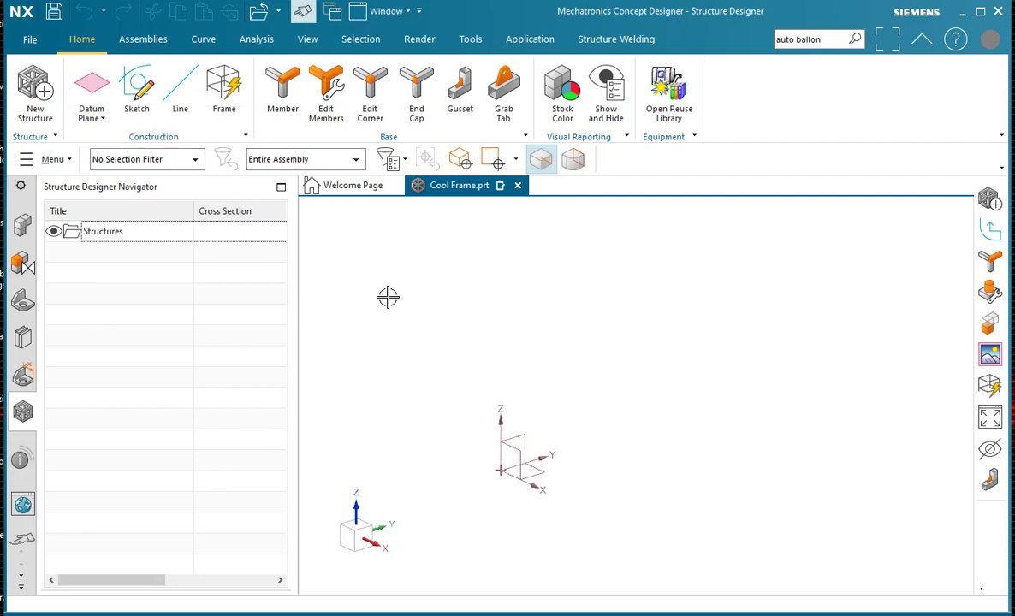
# - Create a new structure named 'Steve Frame_00'
pyautogui.click(32, 110)
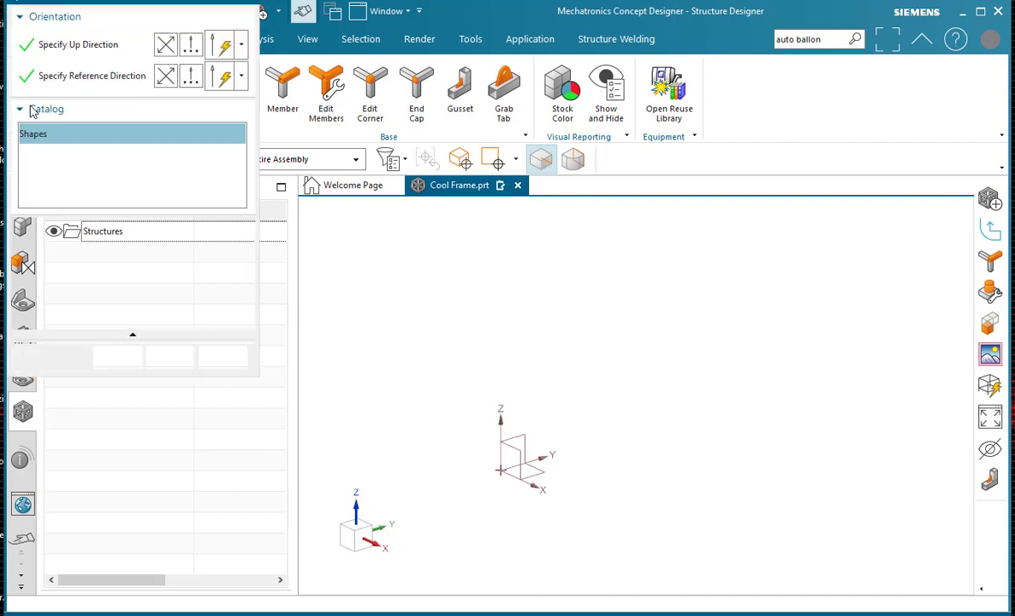
pyautogui.click(81, 311)
pyautogui.hotkey('ctrl', 'a')
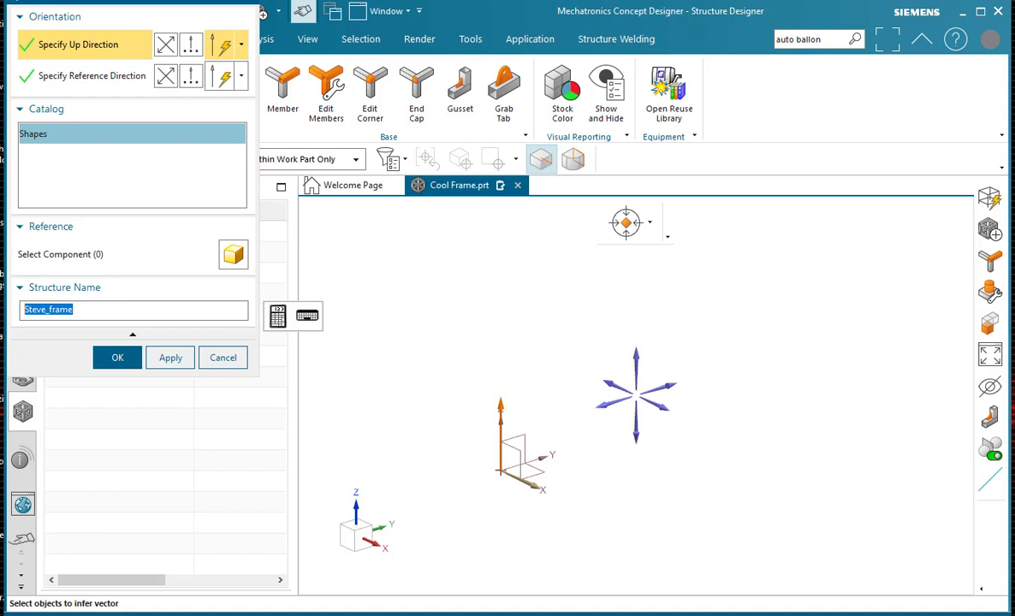
pyautogui.write('S')
pyautogui.click(112, 357)
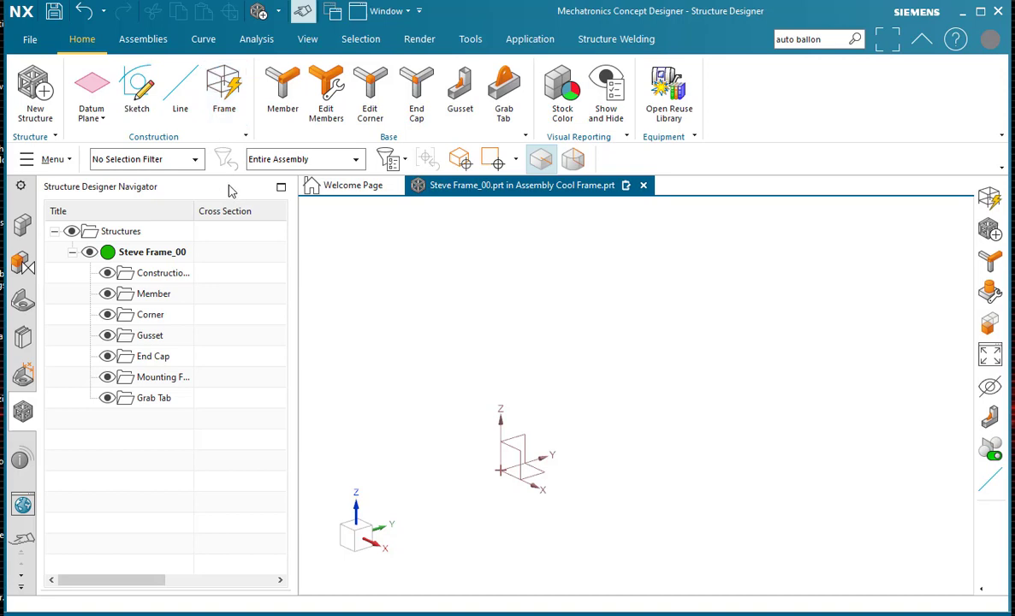
# - Create a 3 ft × 2 ft × 6 ft box frame with its first corner at the datum origin
pyautogui.click(220, 82)
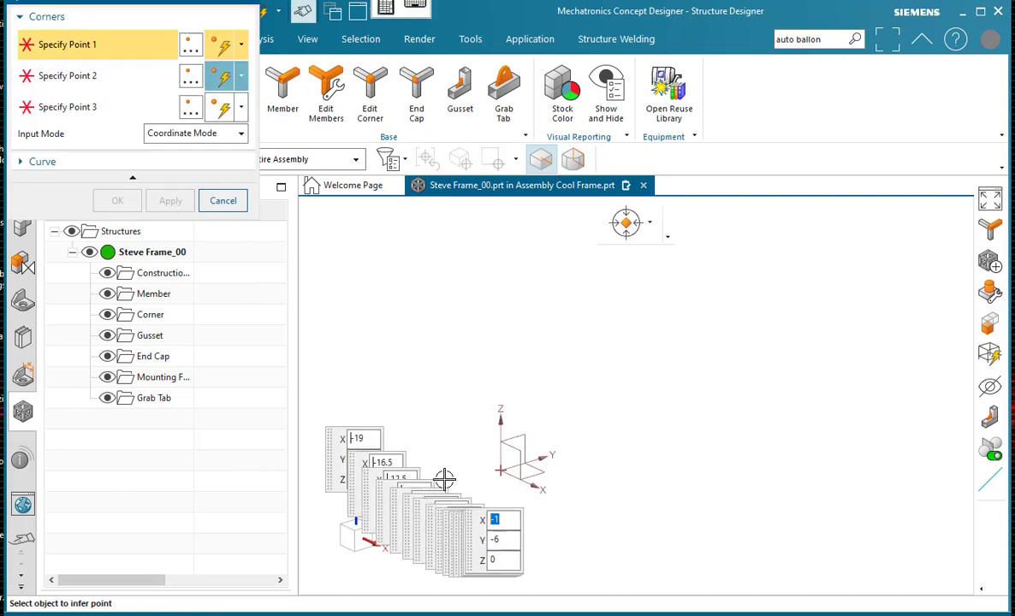
pyautogui.click(501, 471)
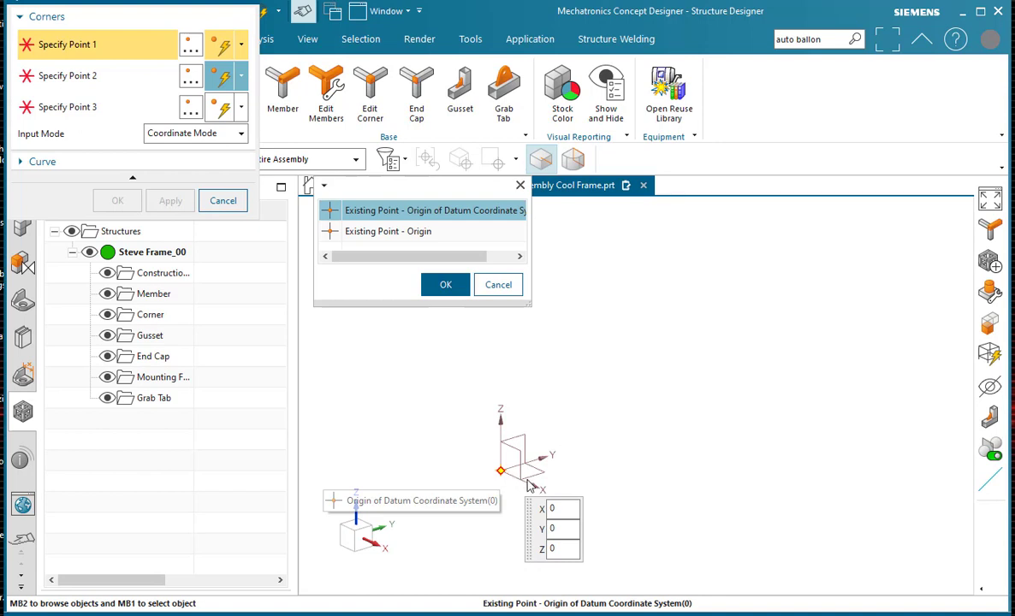
pyautogui.click(444, 283)
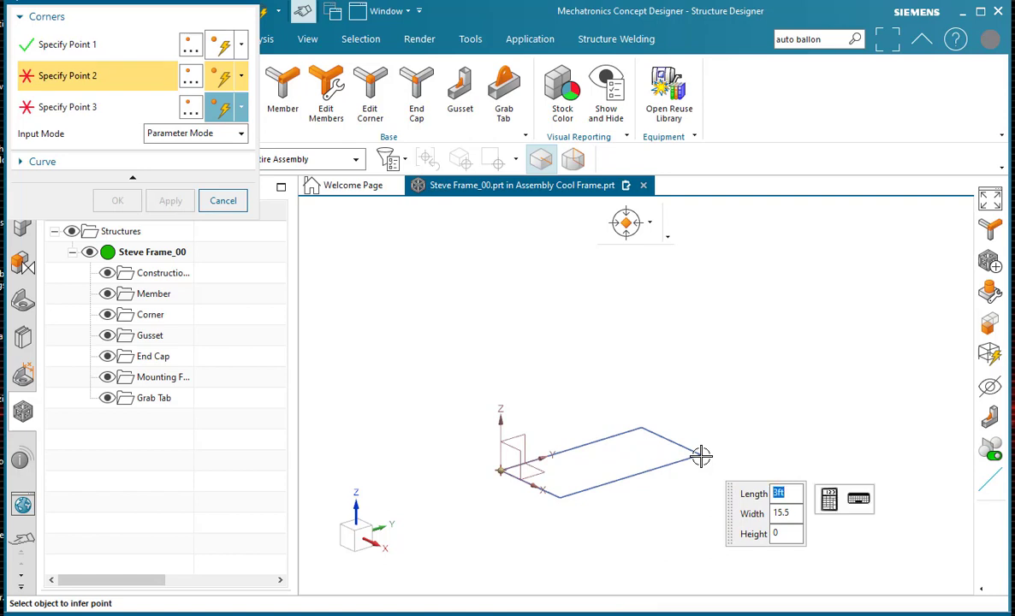
pyautogui.press('Tab')
pyautogui.write('2ft')
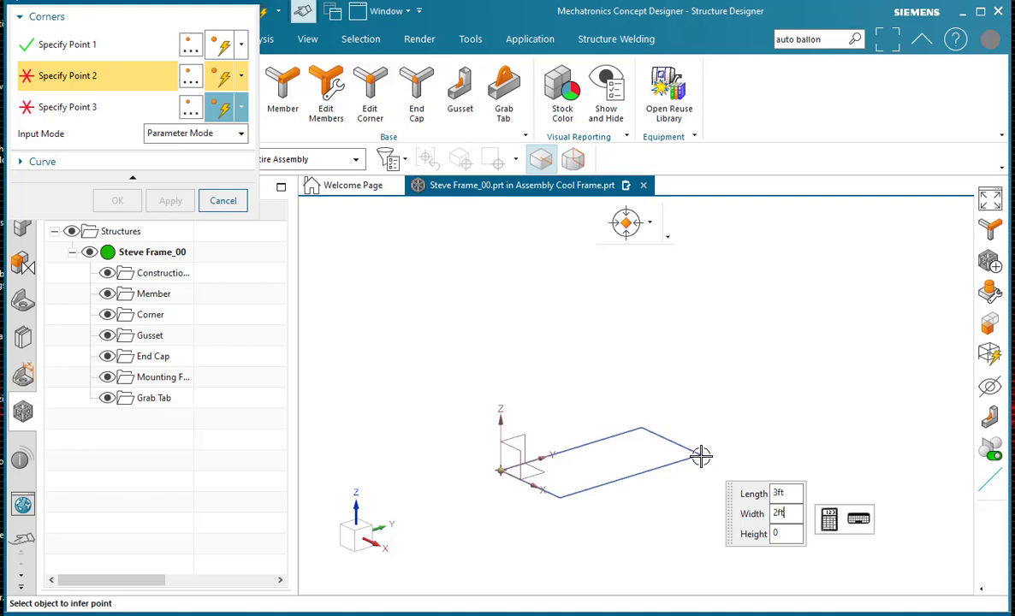
pyautogui.press('Tab')
pyautogui.press('Return')
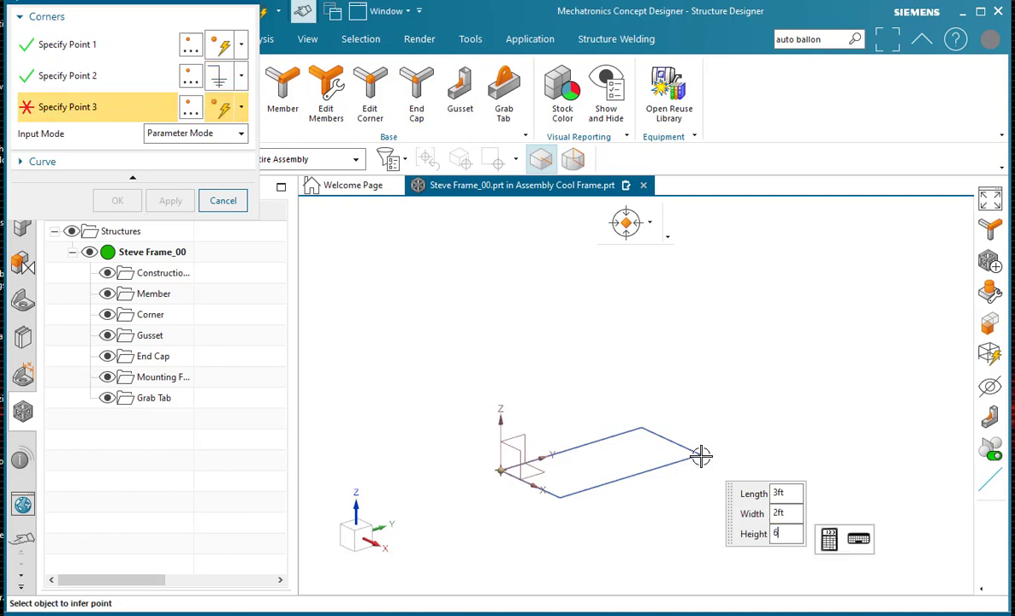
pyautogui.press('Return')
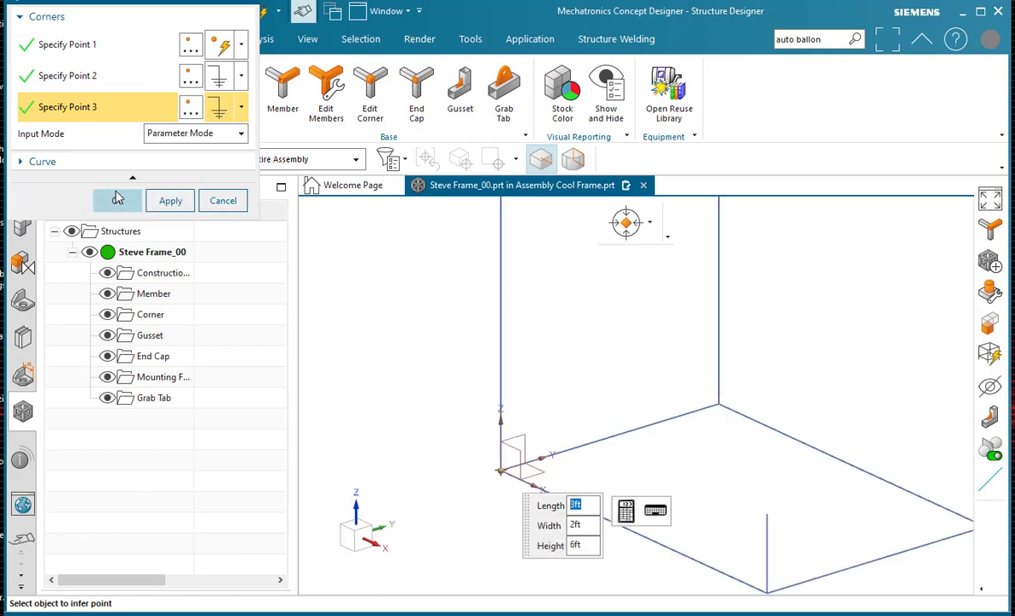
pyautogui.click(116, 200)
# - Fit the new box frame in the view and zoom to inspect it
pyautogui.scroll(-2, 431, 287)
pyautogui.scroll(-2, 430, 295)
pyautogui.rightClick(580, 274)
pyautogui.click(582, 291)
pyautogui.scroll(-2, 514, 256)
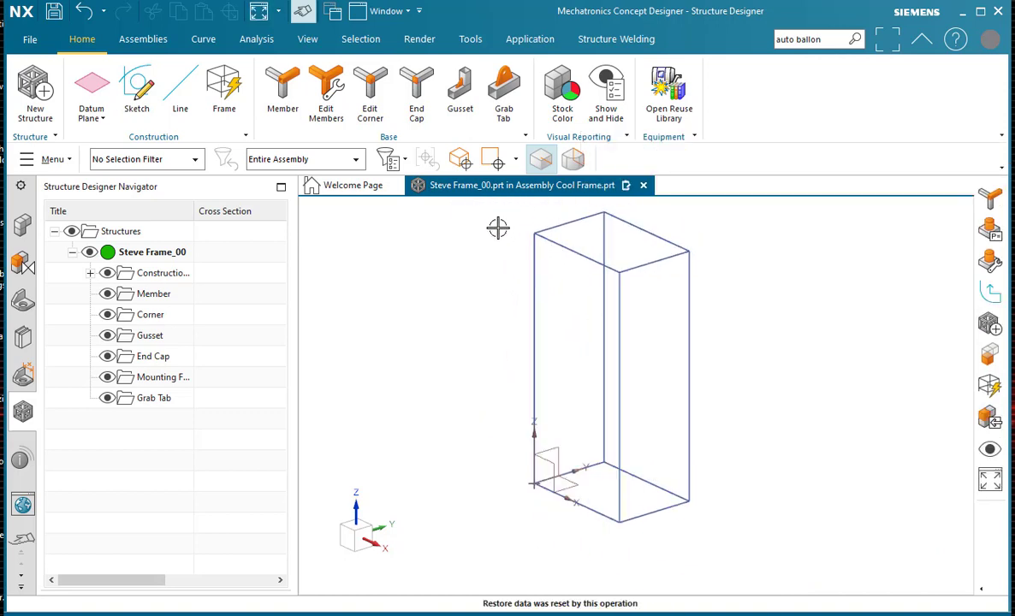
pyautogui.scroll(-2, 496, 229)
pyautogui.scroll(1, 489, 267)
pyautogui.scroll(1, 492, 291)
pyautogui.scroll(1, 492, 299)
pyautogui.scroll(1, 487, 325)
pyautogui.scroll(1, 487, 325)
pyautogui.scroll(-2, 485, 323)
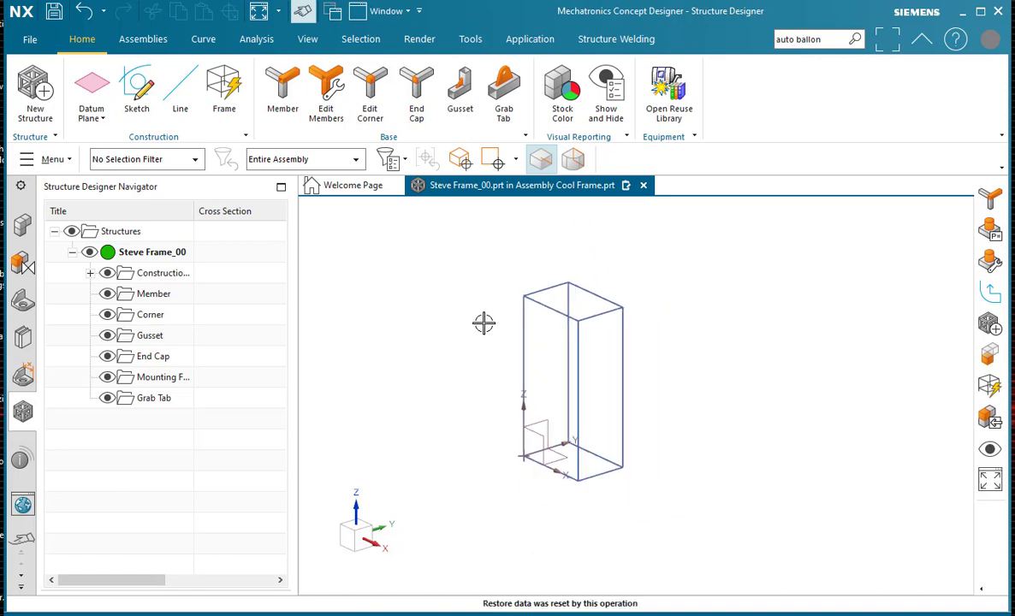
# - Select all twelve frame edges as member paths, using a Square Tube profile in Steel
pyautogui.click(285, 84)
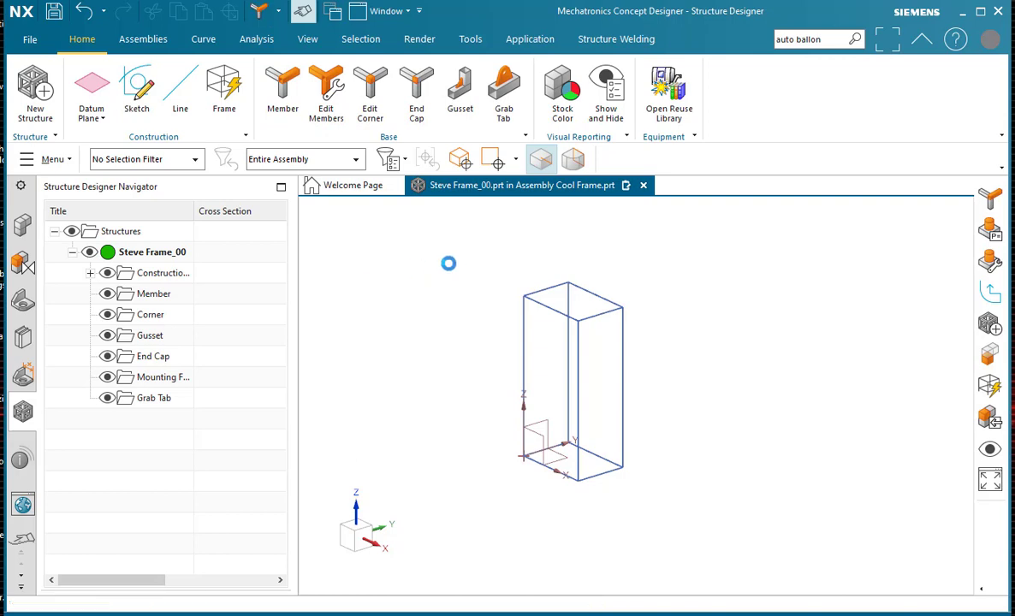
pyautogui.moveTo(469, 258)
pyautogui.mouseDown()
pyautogui.moveTo(632, 441)
pyautogui.moveTo(694, 494)
pyautogui.mouseUp()
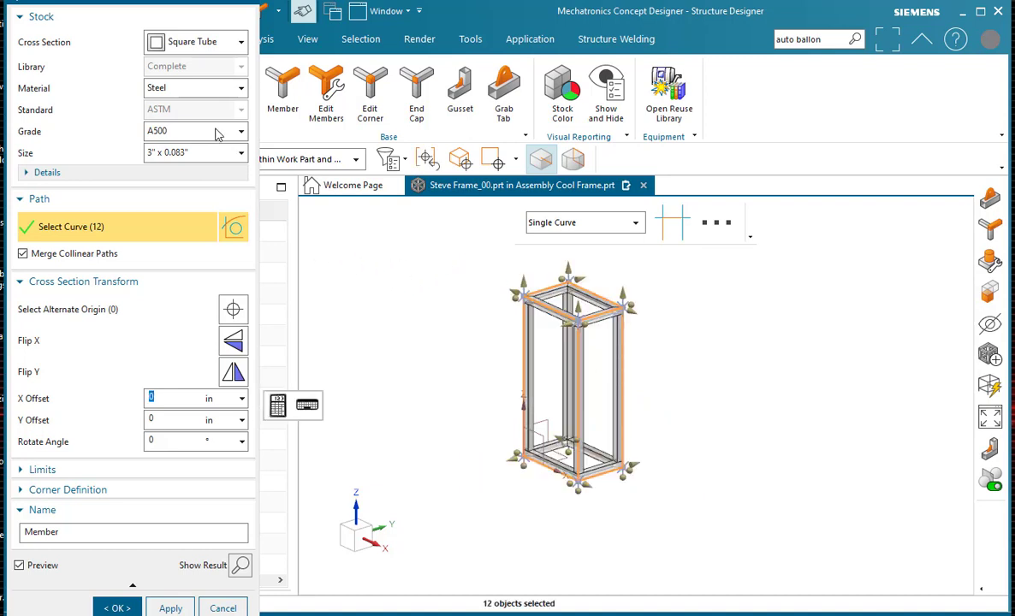
pyautogui.click(229, 44)
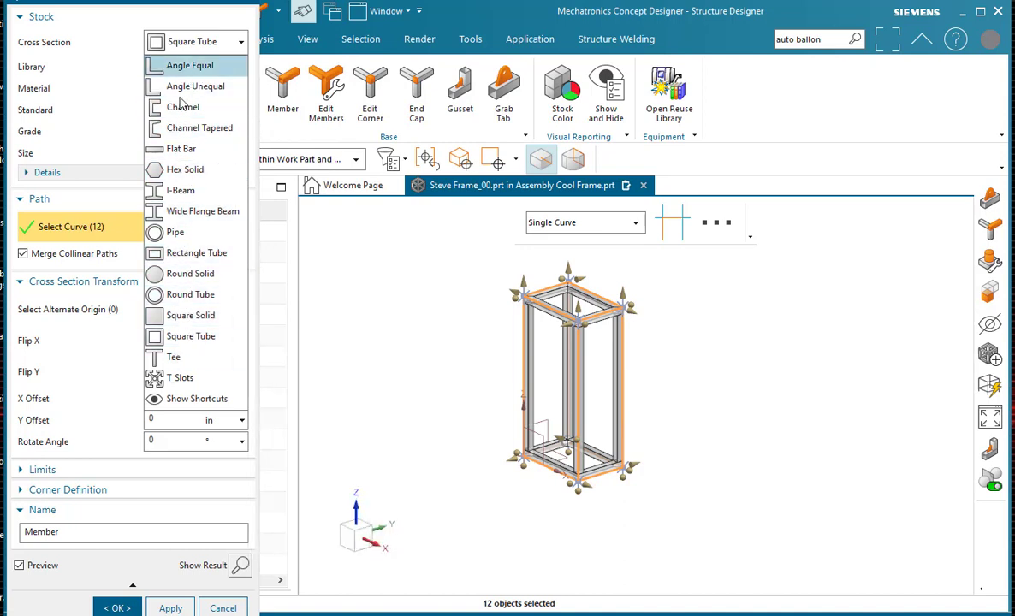
pyautogui.click(173, 336)
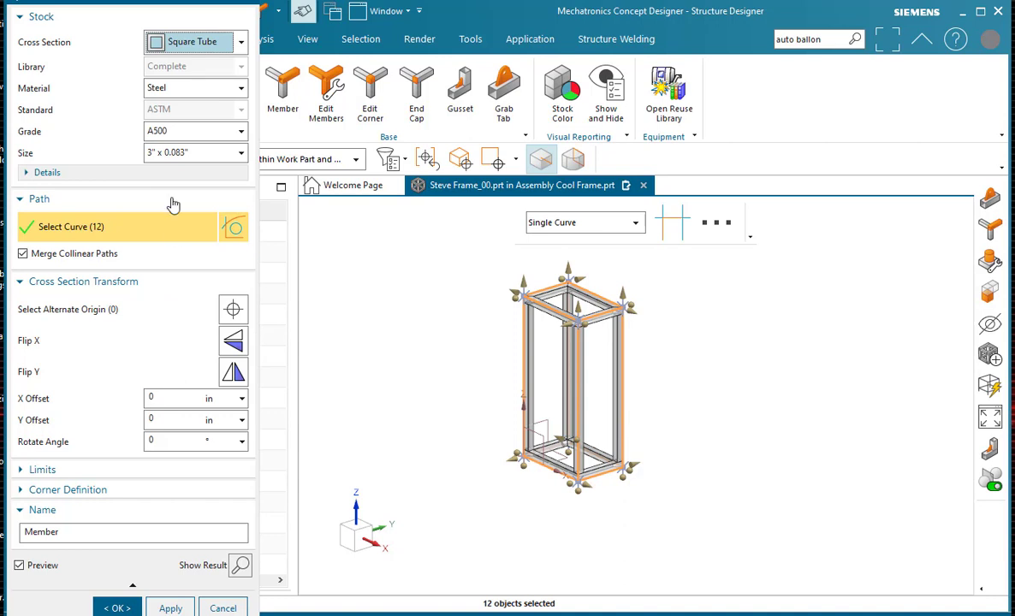
pyautogui.click(178, 93)
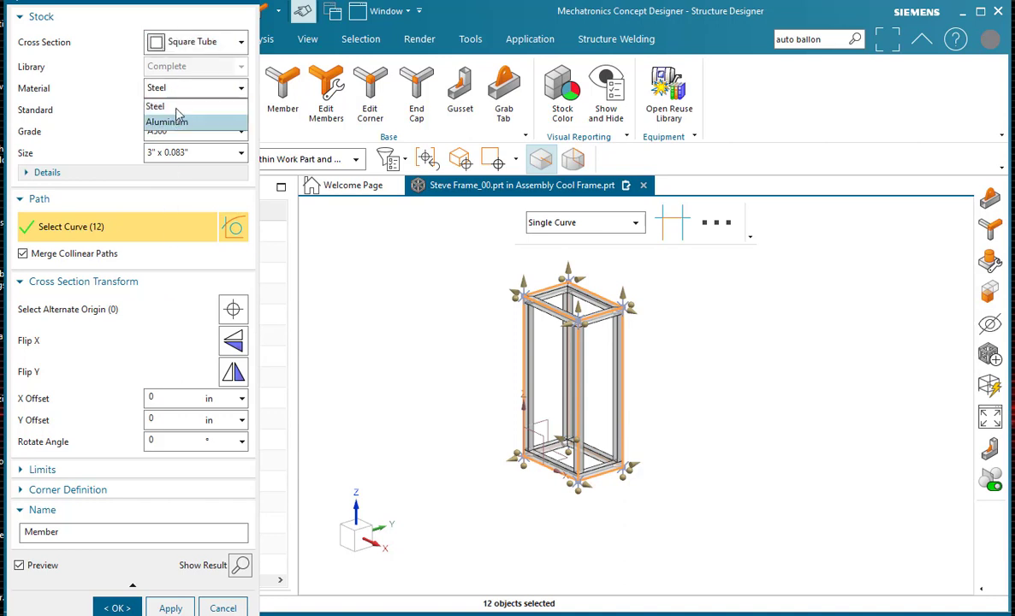
pyautogui.click(179, 104)
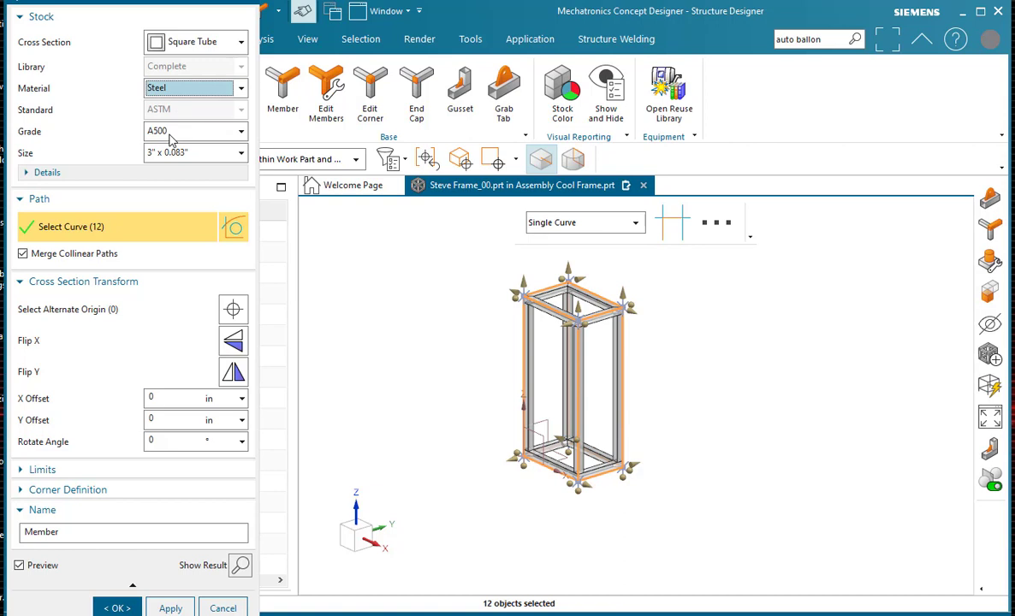
# - Set the tube size to 2" x 0.109" and create the A500 square-tube members
pyautogui.click(224, 155)
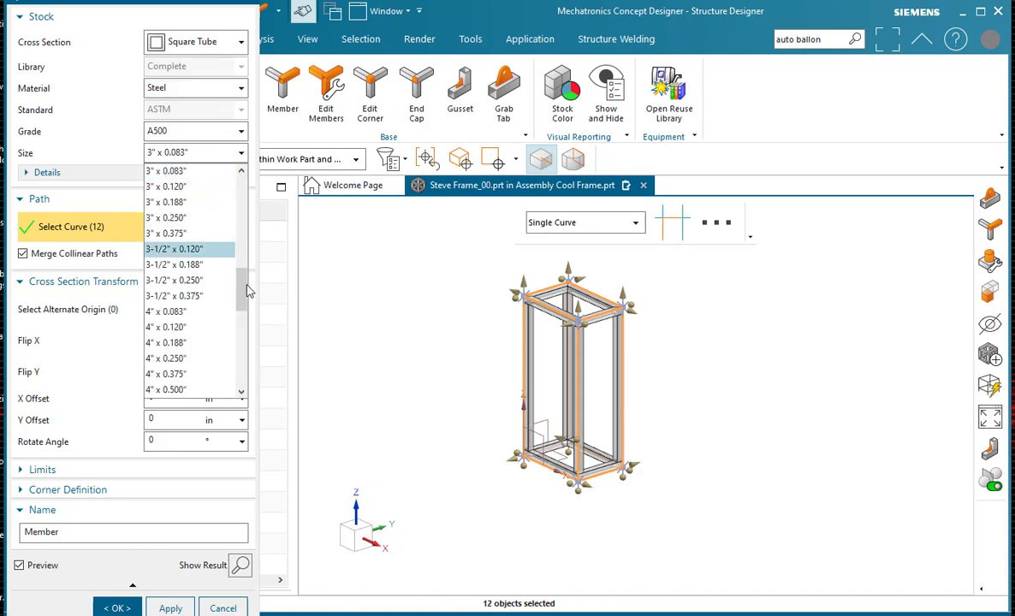
pyautogui.moveTo(244, 292)
pyautogui.mouseDown()
pyautogui.moveTo(244, 308)
pyautogui.moveTo(241, 274)
pyautogui.mouseUp()
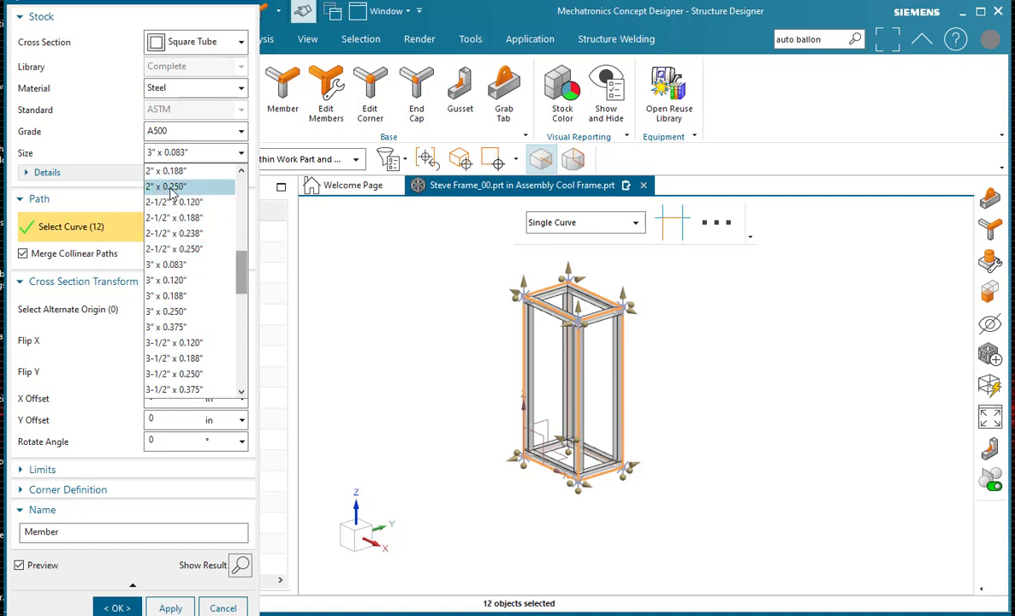
pyautogui.scroll(1, 223, 247)
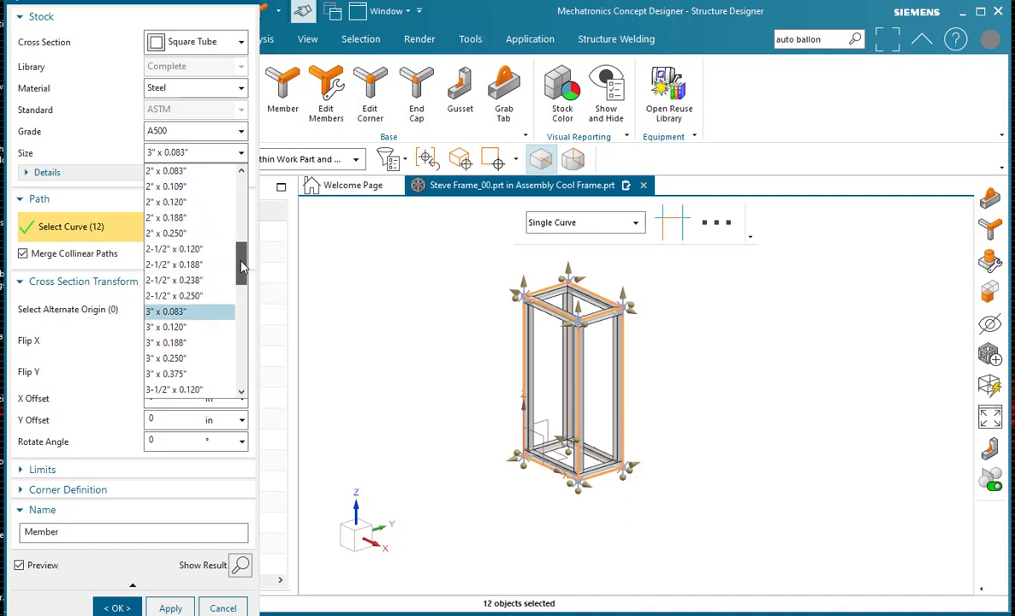
pyautogui.scroll(1, 243, 265)
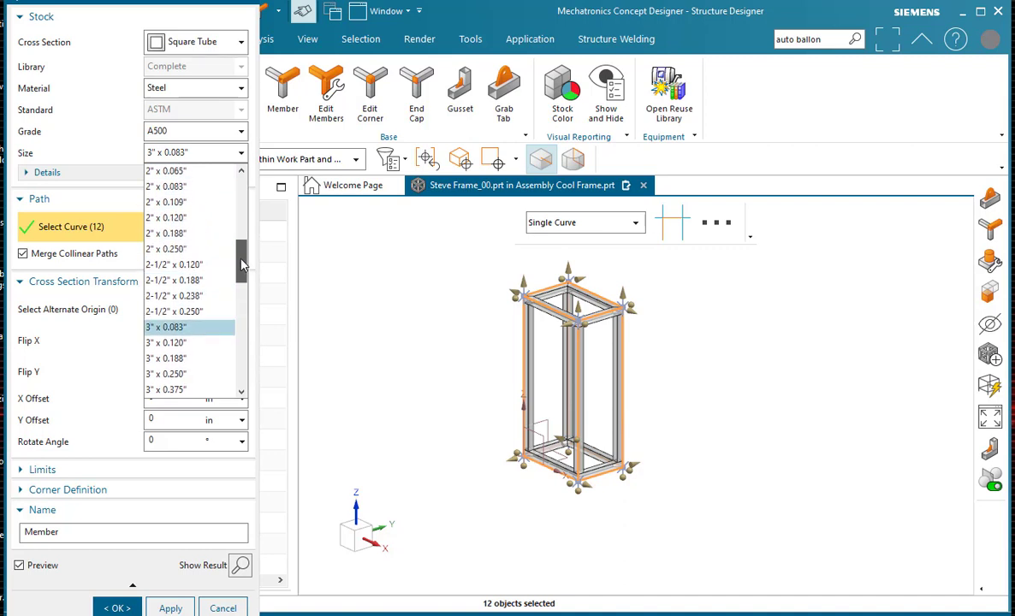
pyautogui.click(182, 206)
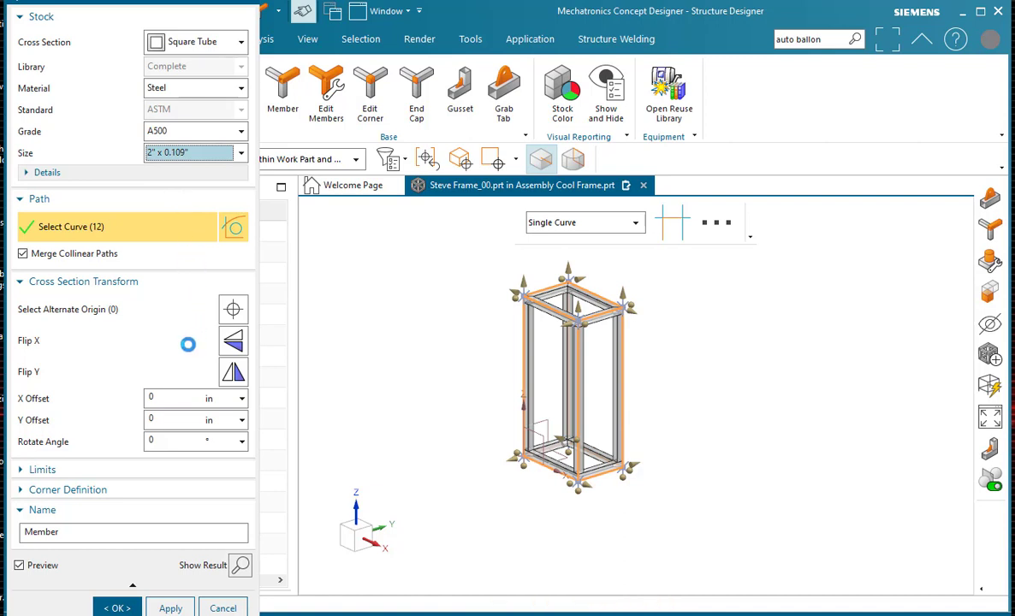
pyautogui.click(116, 609)
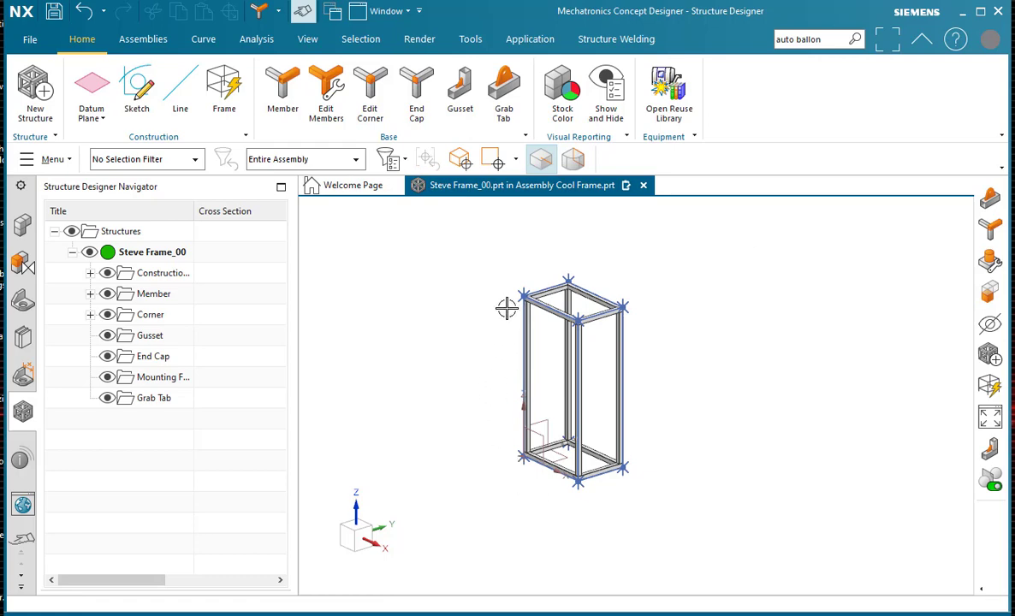
# - Zoom in and out to inspect the finished square-tube frame and its mitered top corners
pyautogui.scroll(2, 514, 309)
pyautogui.scroll(2, 526, 319)
pyautogui.scroll(2, 526, 313)
pyautogui.scroll(-3, 488, 336)
pyautogui.scroll(3, 482, 333)
pyautogui.scroll(-3, 357, 285)
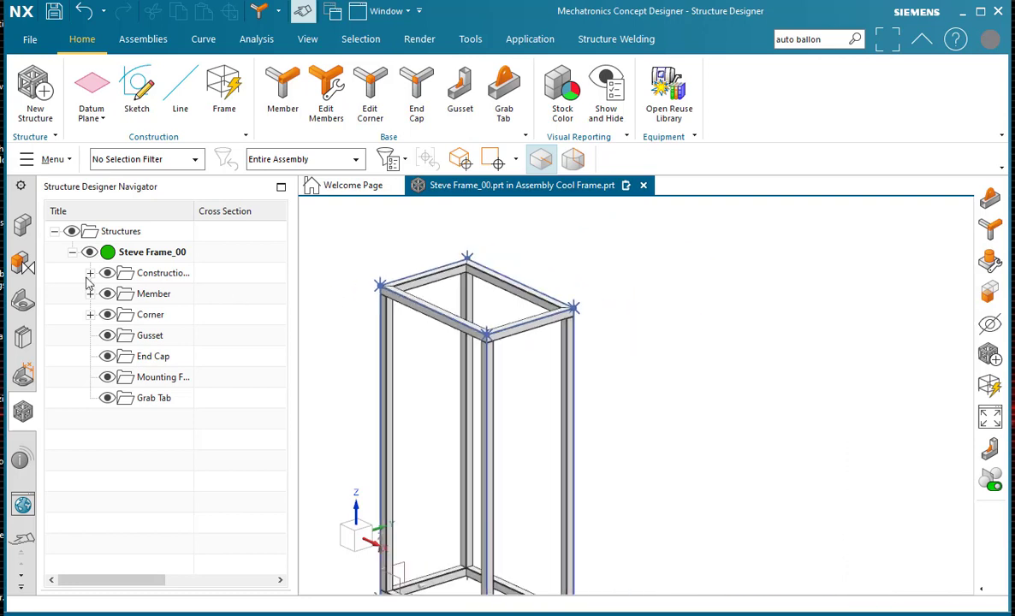
# - Show the Assembly Navigator with Steve Frame_00 expanded and the part list enlarged
pyautogui.click(23, 255)
pyautogui.click(21, 225)
pyautogui.click(69, 271)
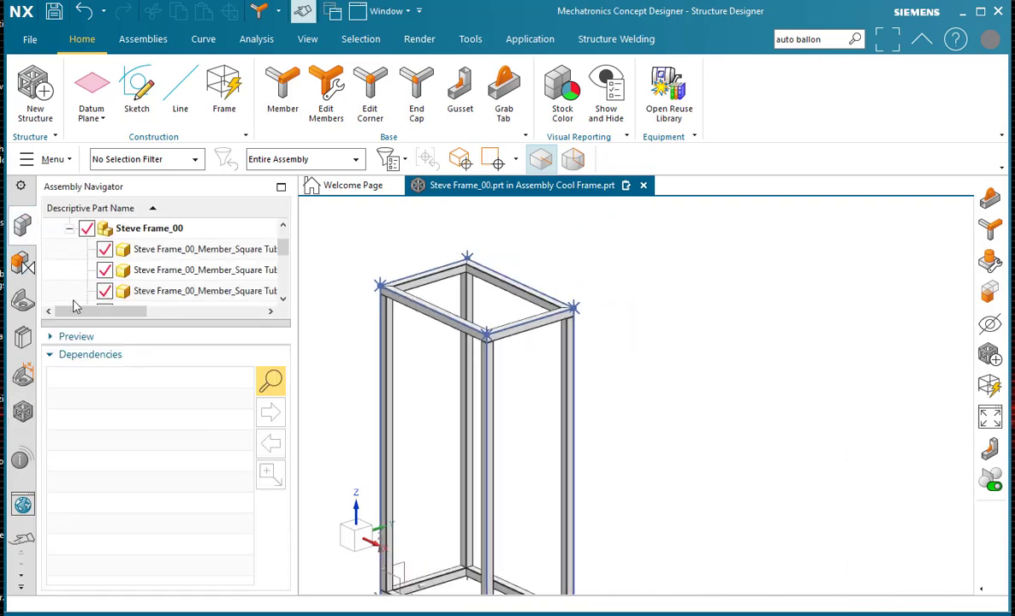
pyautogui.click(282, 299)
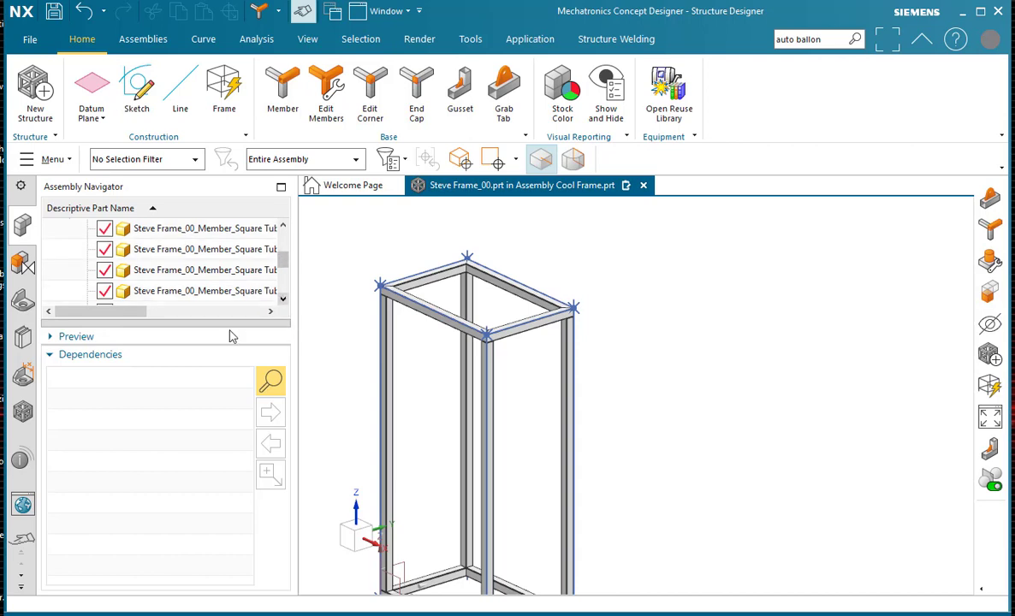
pyautogui.moveTo(221, 354); pyautogui.dragTo(220, 458)
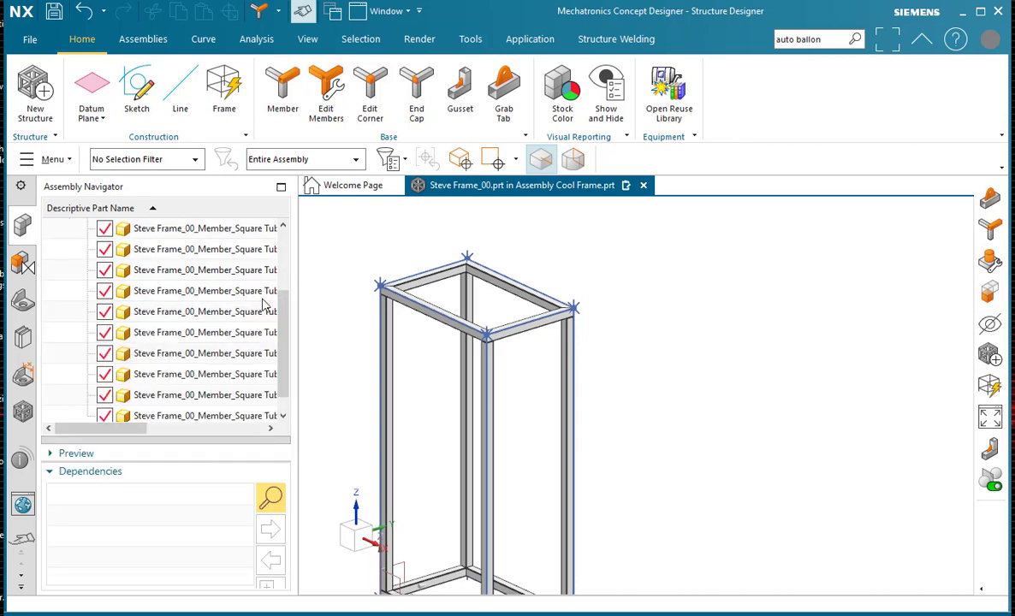
pyautogui.scroll(1, 270, 297)
pyautogui.scroll(1, 291, 274)
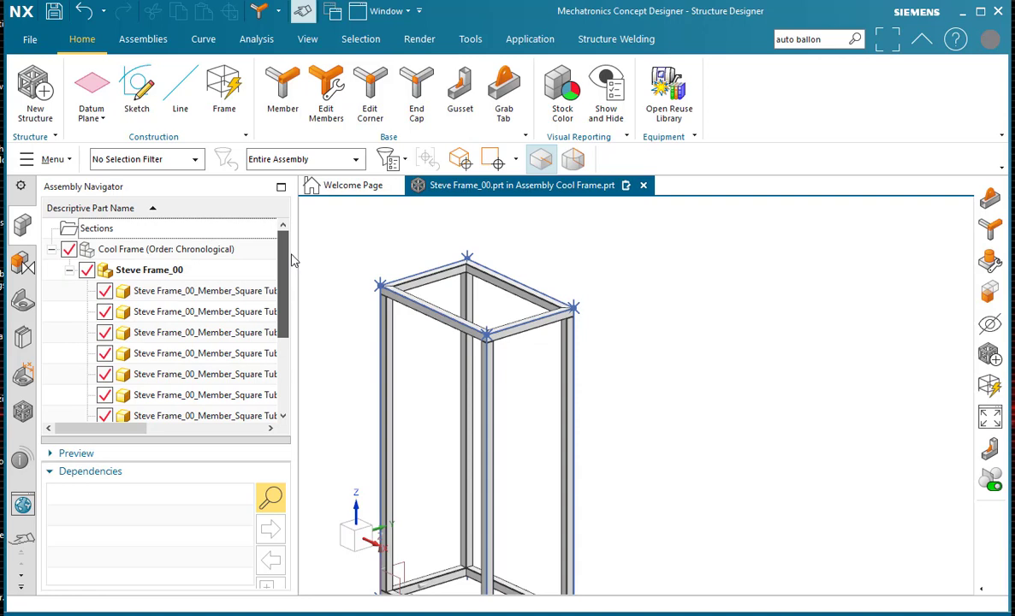
# - Select tube member parts, including Tube_03 and Tube_04, to locate them in the model
pyautogui.click(206, 290)
pyautogui.click(207, 333)
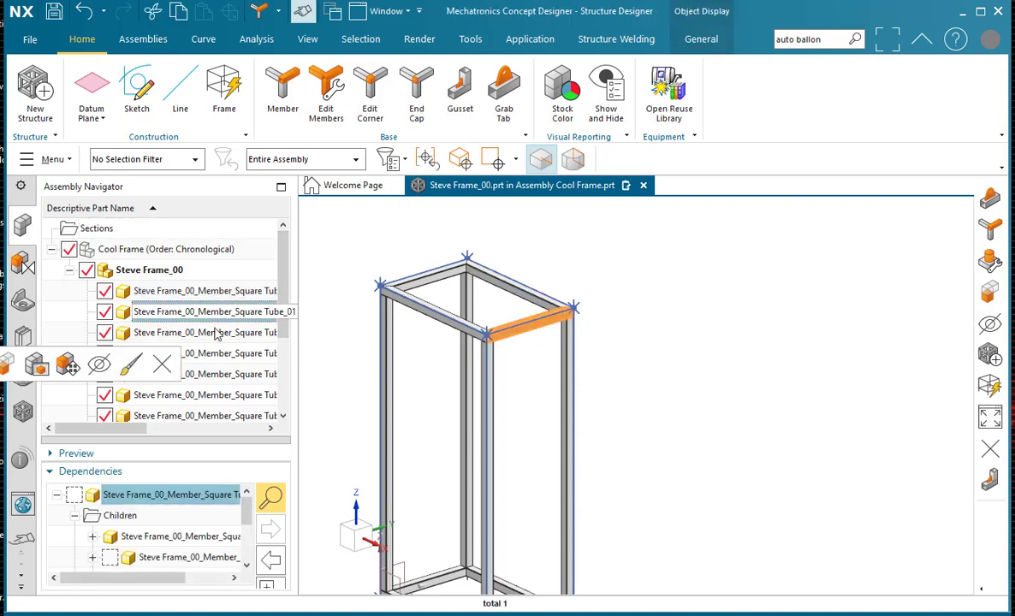
pyautogui.click(200, 354)
pyautogui.click(197, 374)
pyautogui.scroll(-2, 548, 261)
pyautogui.scroll(3, 394, 281)
pyautogui.scroll(-2, 393, 282)
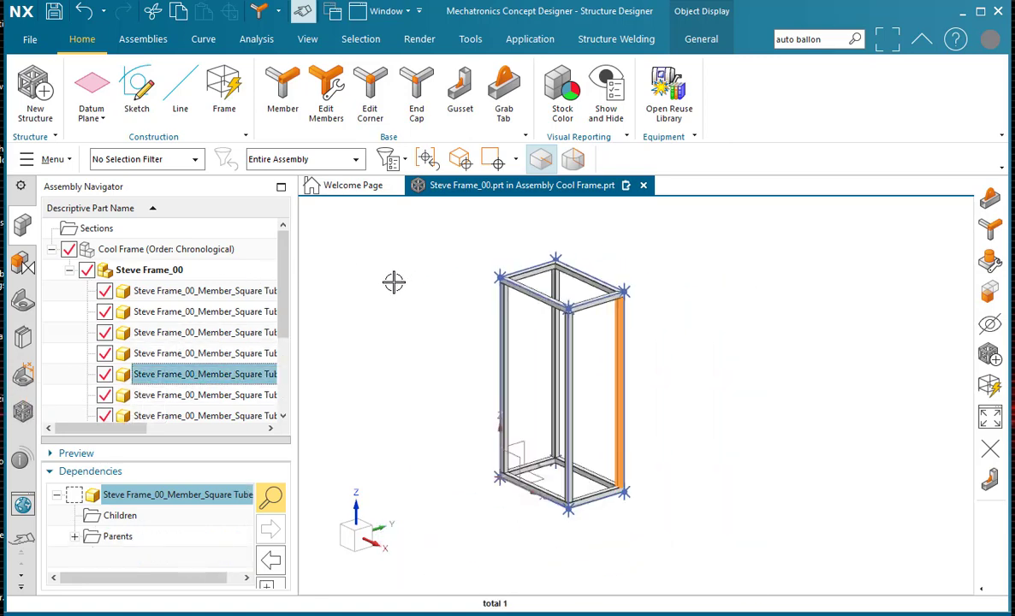
pyautogui.hotkey('ctrl', 'h')
pyautogui.scroll(5, 509, 360)
pyautogui.scroll(3, 509, 360)
pyautogui.scroll(4, 453, 253)
pyautogui.scroll(2, 453, 253)
pyautogui.scroll(-4, 464, 289)
pyautogui.scroll(-4, 464, 288)
pyautogui.scroll(-2, 462, 288)
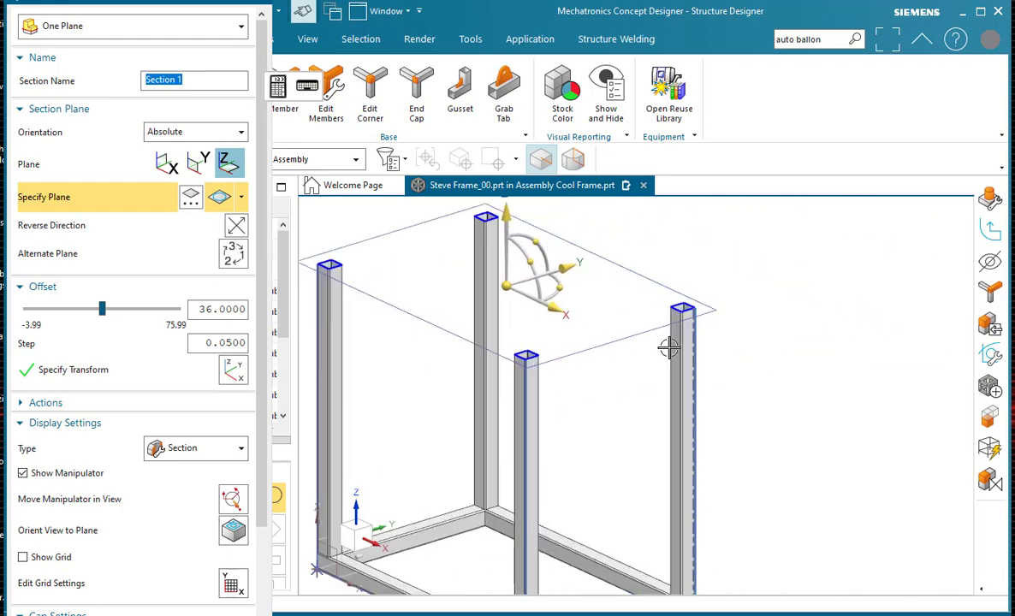
pyautogui.scroll(-3, 669, 347)
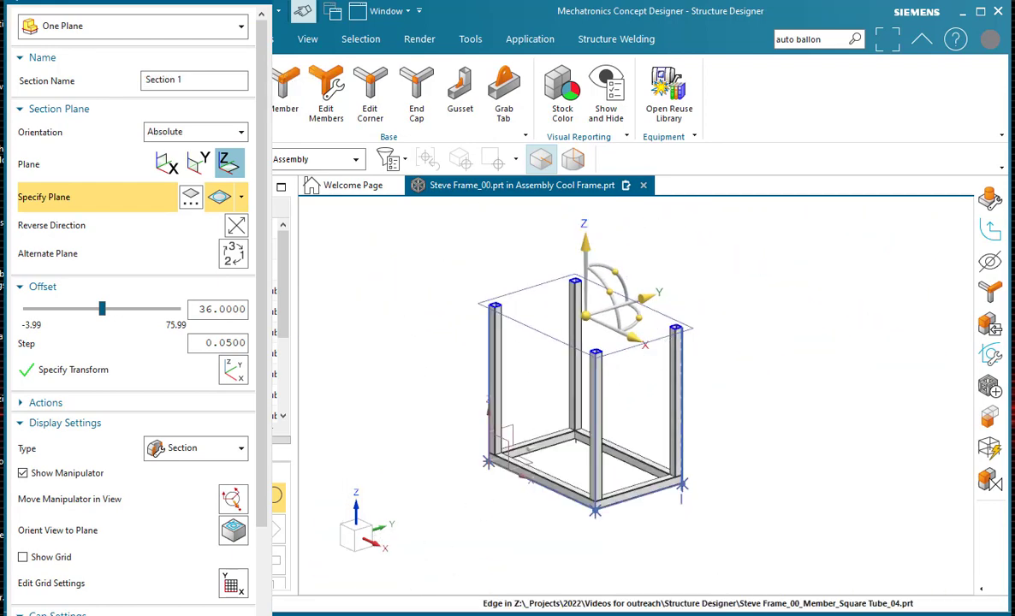
pyautogui.press('Escape')
pyautogui.scroll(-3, 472, 289)
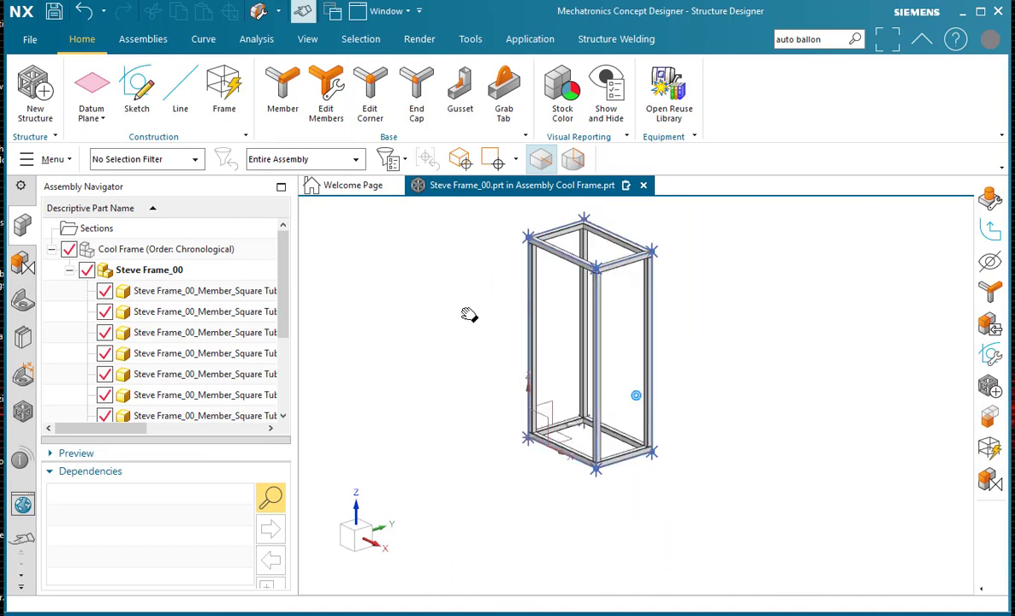
pyautogui.moveTo(465, 320)
pyautogui.mouseDown(button='middle')
pyautogui.moveTo(508, 320)
pyautogui.moveTo(487, 323)
pyautogui.moveTo(477, 312)
pyautogui.moveTo(552, 301)
pyautogui.moveTo(591, 325)
pyautogui.mouseUp(button='middle')
pyautogui.scroll(5, 601, 292)
pyautogui.scroll(-3, 577, 365)
pyautogui.scroll(-2, 581, 292)
pyautogui.moveTo(700, 363); pyautogui.dragTo(674, 353, button='middle')
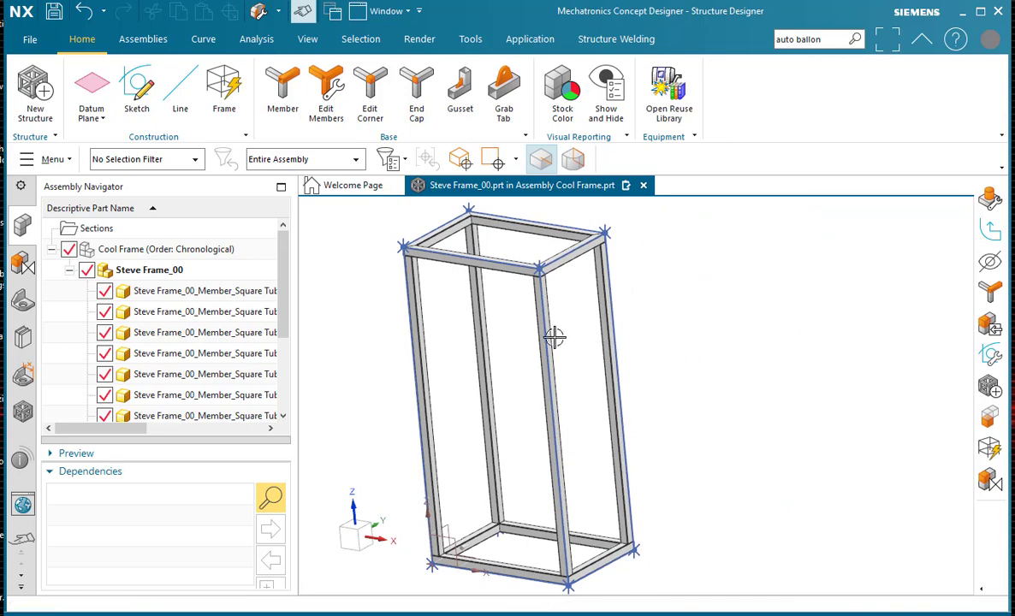
pyautogui.scroll(5, 543, 316)
pyautogui.scroll(2, 563, 261)
pyautogui.scroll(3, 523, 261)
pyautogui.scroll(-3, 591, 306)
pyautogui.scroll(-3, 594, 297)
pyautogui.scroll(-2, 646, 302)
pyautogui.moveTo(646, 302)
pyautogui.mouseDown(button='middle')
pyautogui.moveTo(629, 331)
pyautogui.moveTo(634, 310)
pyautogui.mouseUp(button='middle')
pyautogui.scroll(2, 635, 311)
pyautogui.scroll(-2, 634, 304)
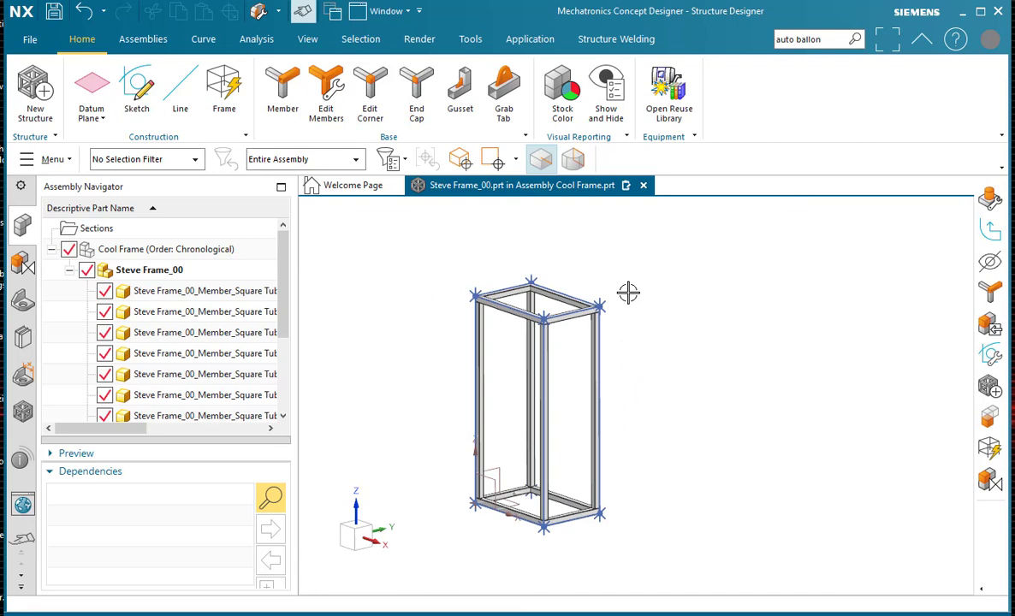
# - Edit the Frame feature to 3 ft by 2 ft with an 8 ft height
pyautogui.doubleClick(511, 287)
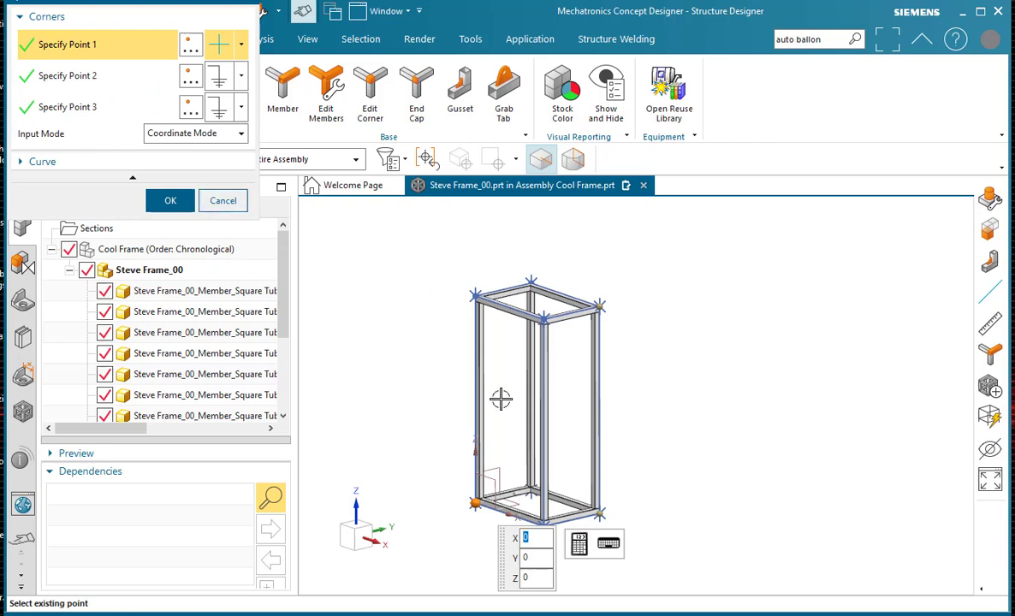
pyautogui.click(596, 306)
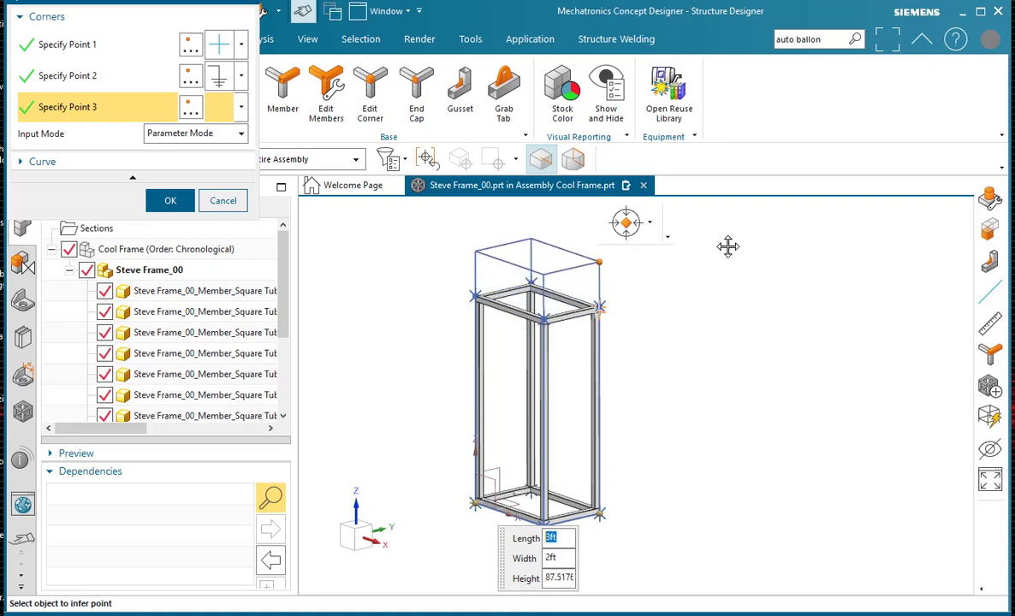
pyautogui.click(558, 579)
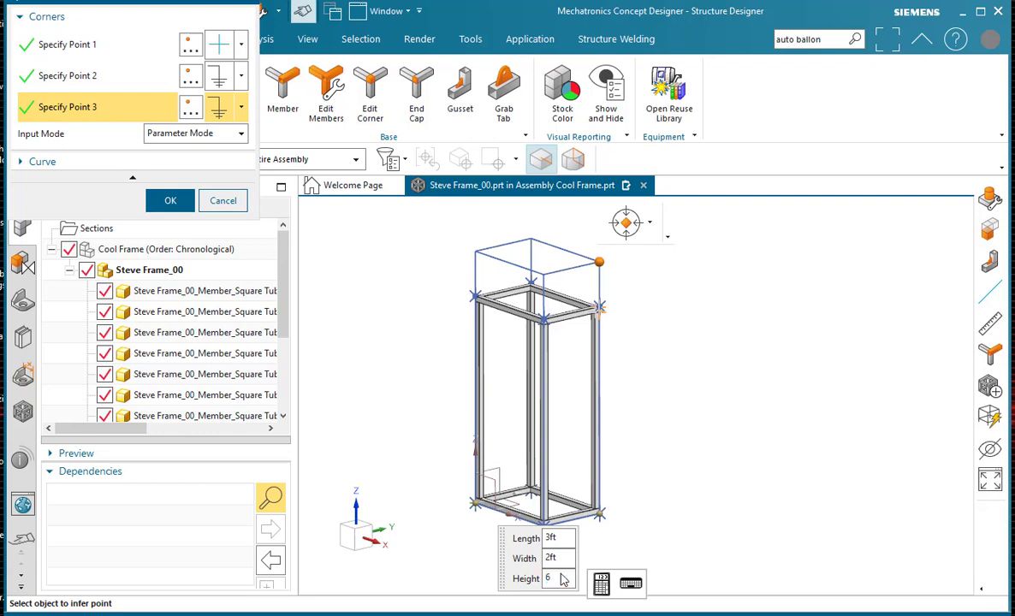
pyautogui.write('ft')
pyautogui.press('Return')
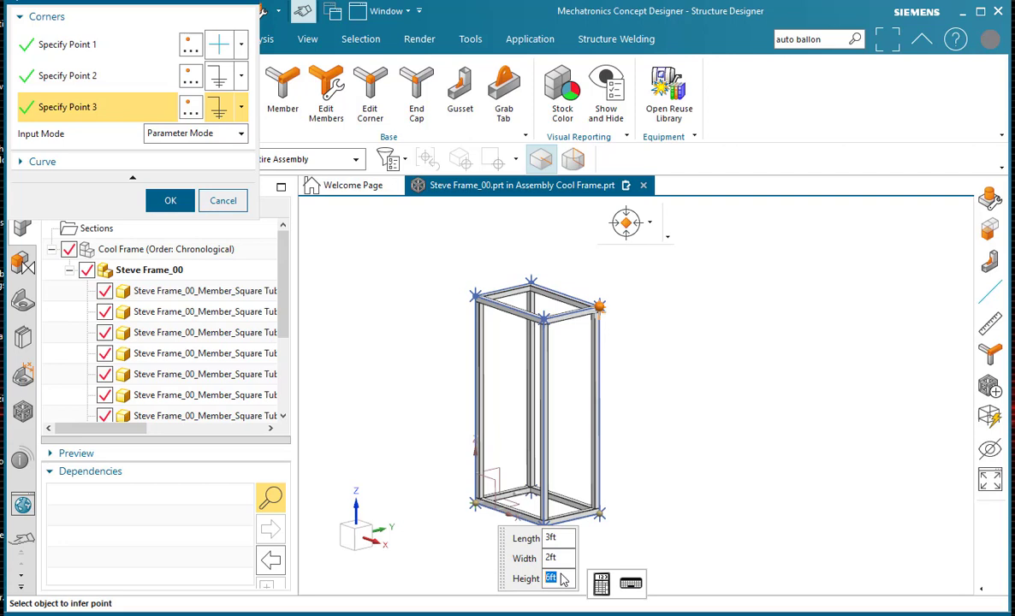
pyautogui.press('Return')
pyautogui.click(171, 200)
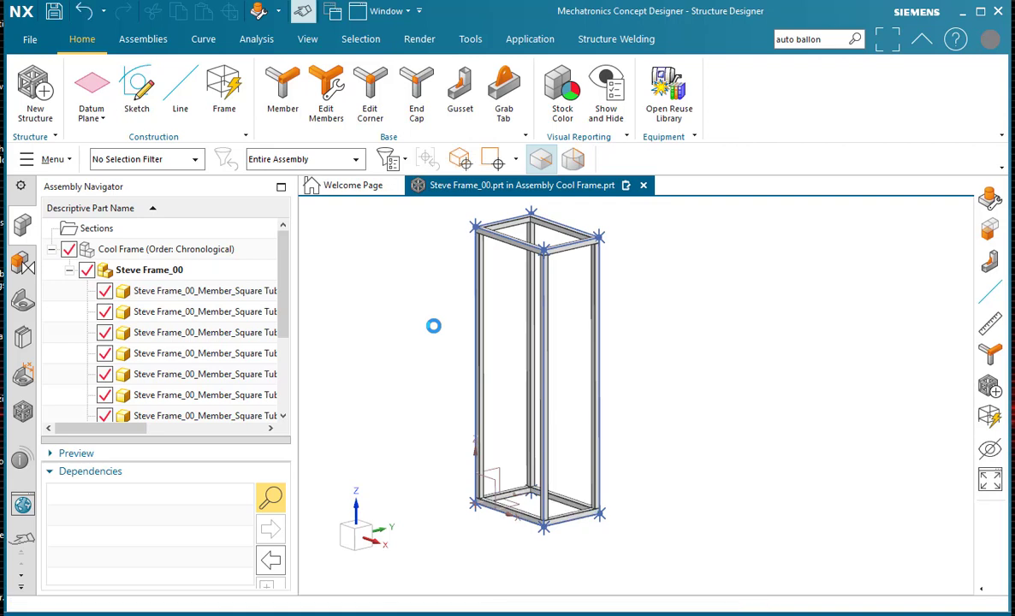
pyautogui.moveTo(638, 295)
pyautogui.keyDown('shift'); pyautogui.mouseDown(button='middle')
pyautogui.moveTo(694, 362)
pyautogui.moveTo(707, 324)
pyautogui.mouseUp(button='middle'); pyautogui.keyUp('shift')
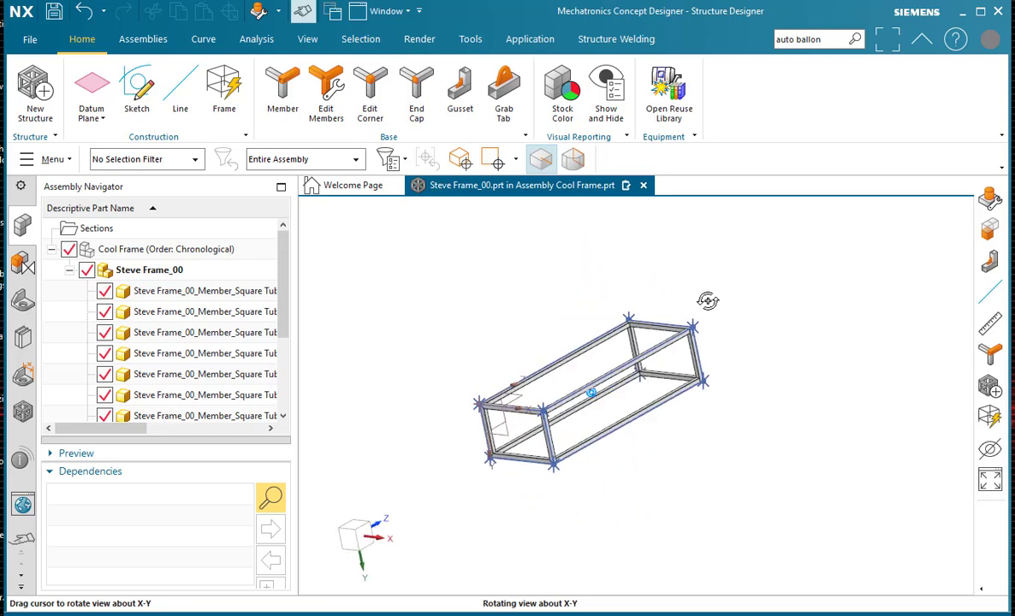
pyautogui.scroll(5, 689, 327)
pyautogui.scroll(-7, 686, 315)
pyautogui.scroll(3, 702, 351)
pyautogui.moveTo(721, 329); pyautogui.dragTo(750, 333, button='middle')
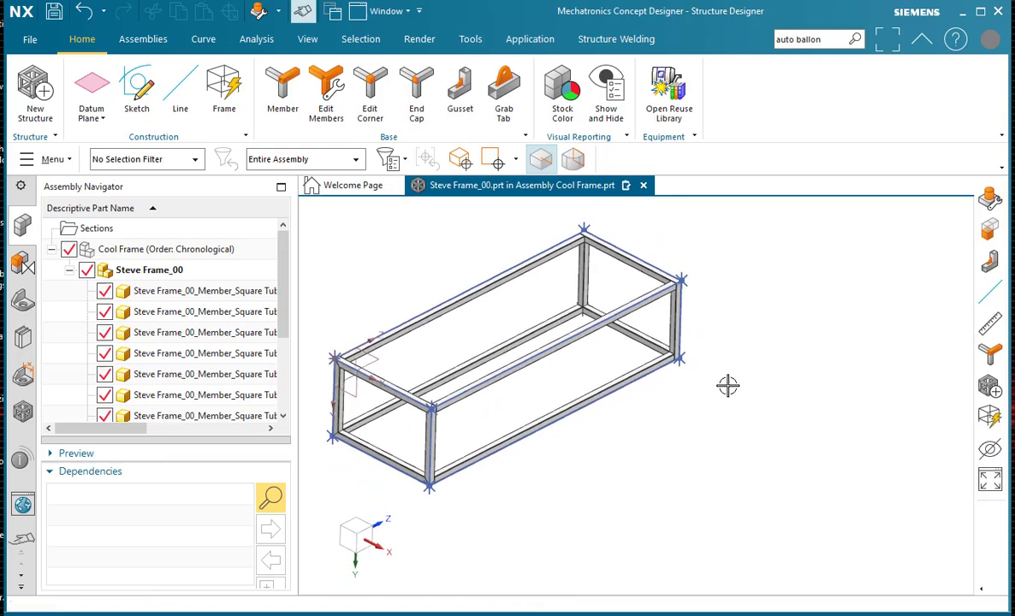
pyautogui.moveTo(728, 386)
pyautogui.mouseDown(button='middle')
pyautogui.moveTo(812, 421)
pyautogui.moveTo(839, 456)
pyautogui.moveTo(803, 461)
pyautogui.moveTo(810, 455)
pyautogui.mouseUp(button='middle')
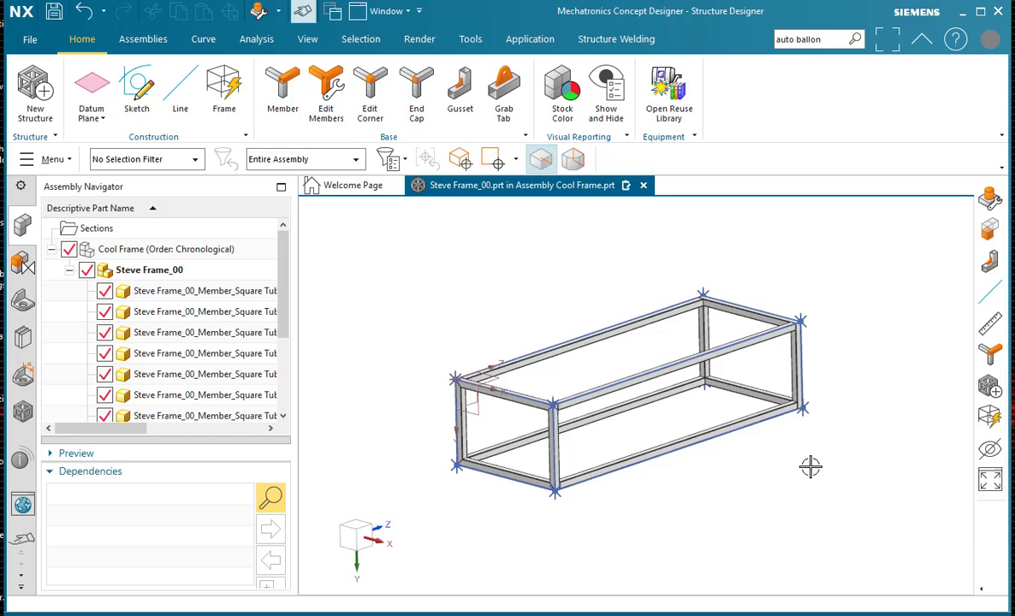
pyautogui.moveTo(821, 472); pyautogui.dragTo(819, 468, button='middle')
pyautogui.scroll(2, 438, 323)
pyautogui.scroll(-2, 470, 323)
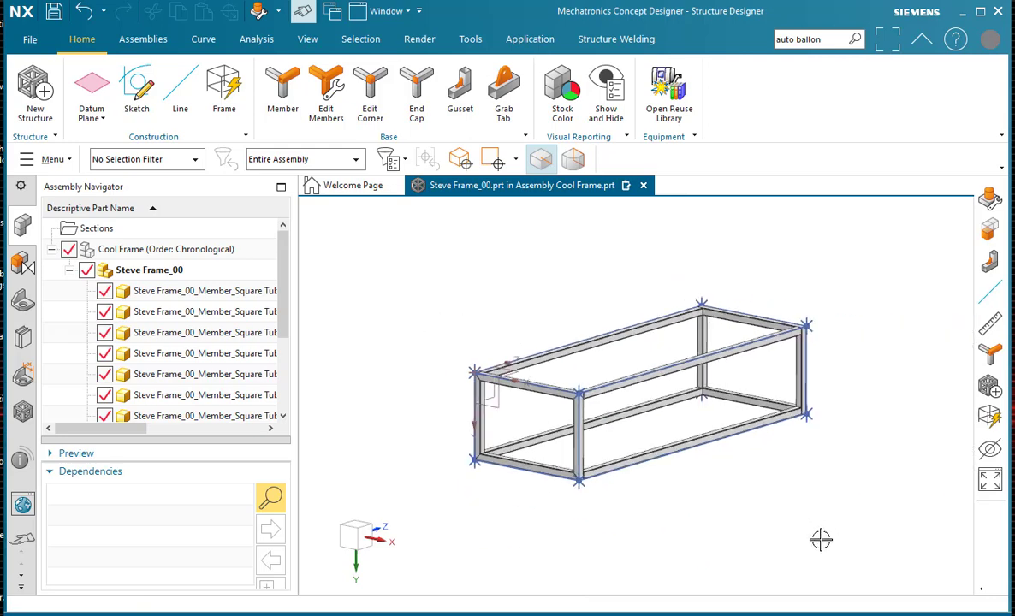